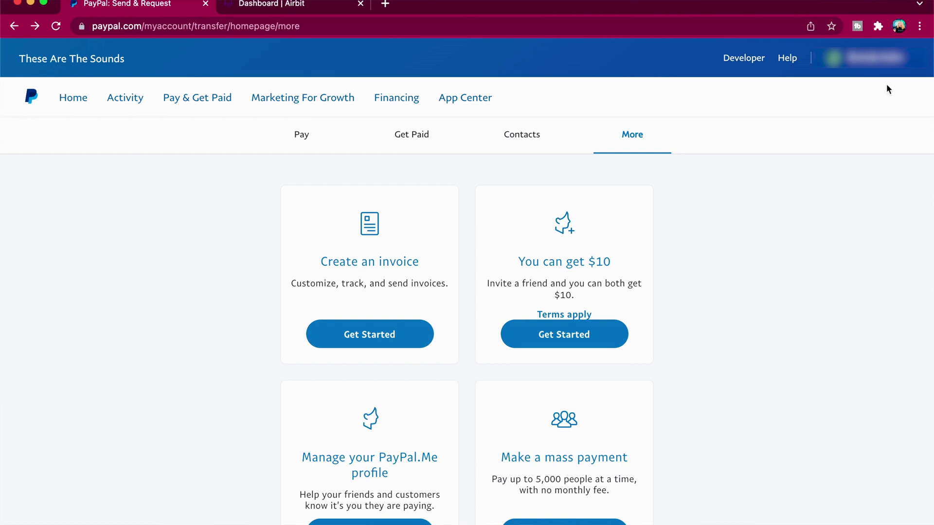
Step: Review the Login and security details in PayPal's Profile Settings, then return to Account Settings
{"action": "left_click", "coordinate": [884, 67]}
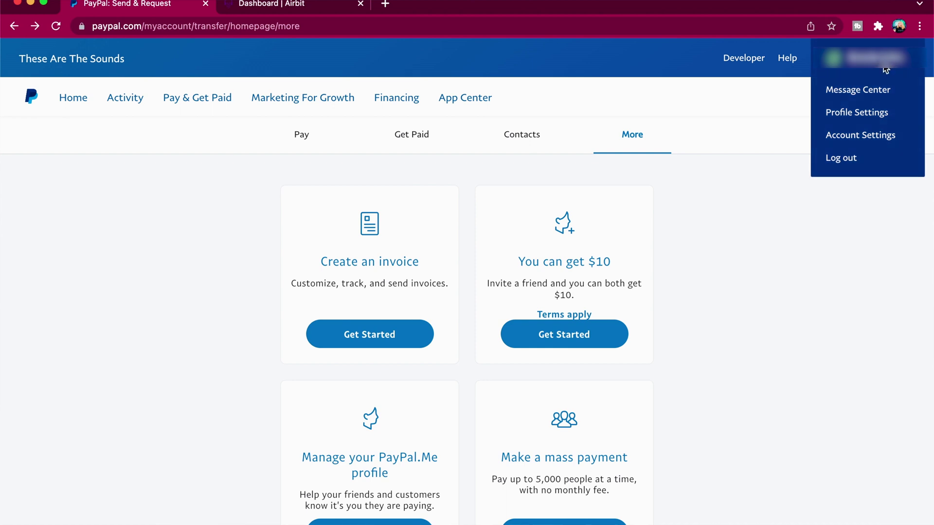
{"action": "left_click", "coordinate": [861, 114]}
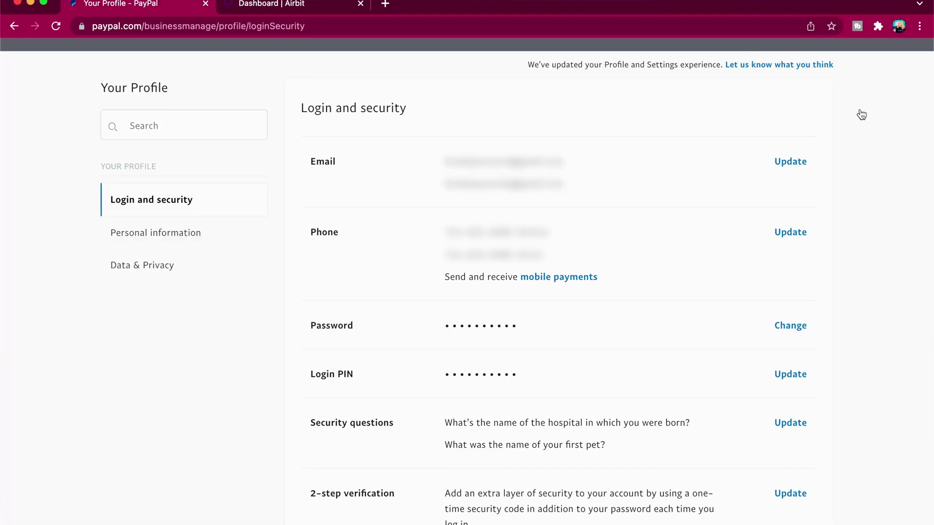
{"action": "scroll", "coordinate": [642, 325], "scroll_direction": "down", "scroll_amount": 5}
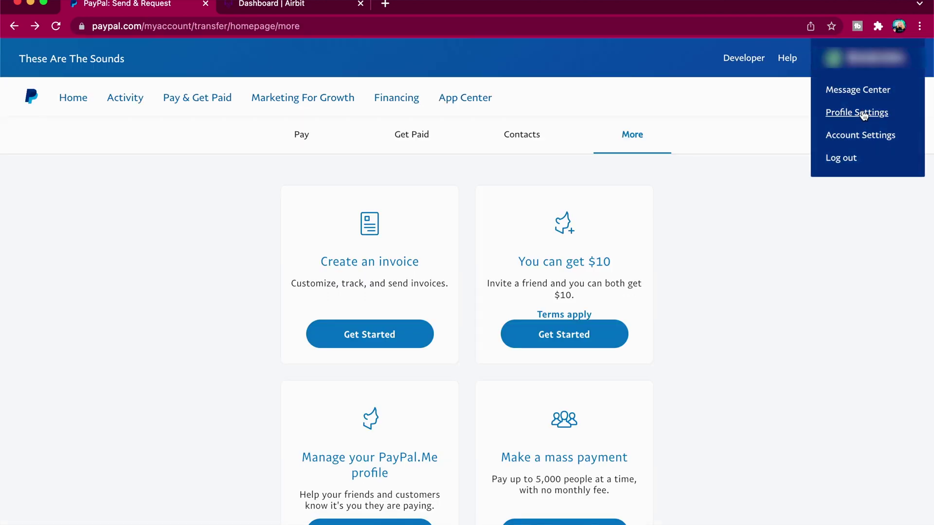
{"action": "left_click", "coordinate": [858, 138]}
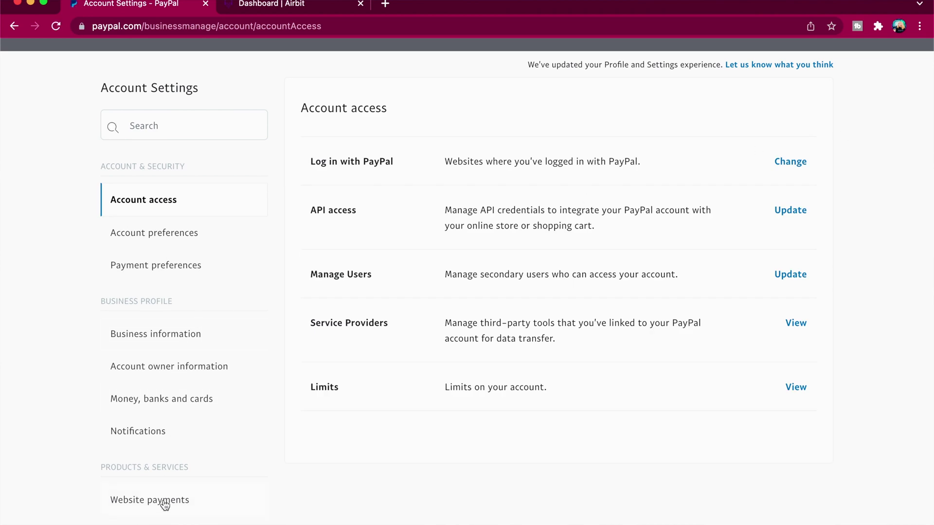
Step: Confirm Instant Payment Notification is on, with Airbit's notification URL and message delivery enabled
{"action": "left_click", "coordinate": [163, 501]}
{"action": "scroll", "coordinate": [664, 476], "scroll_direction": "down", "scroll_amount": 5}
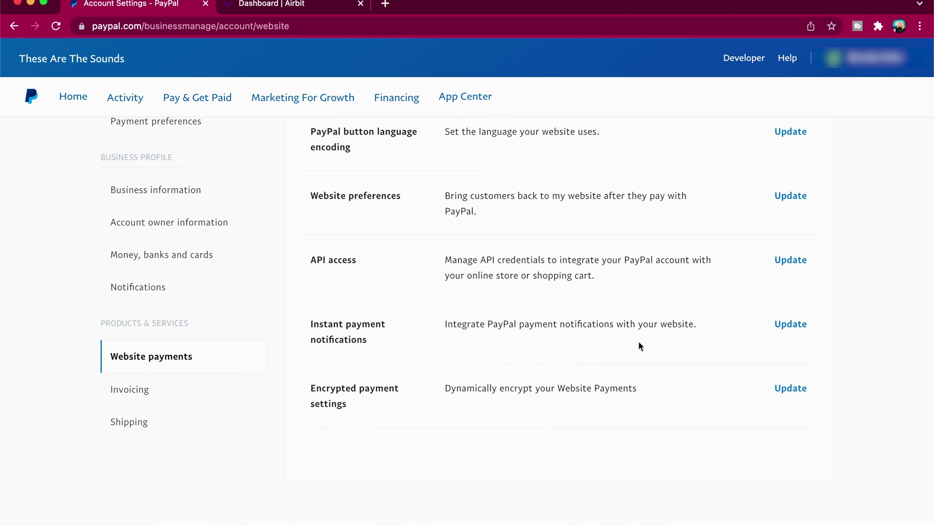
{"action": "left_click", "coordinate": [787, 325]}
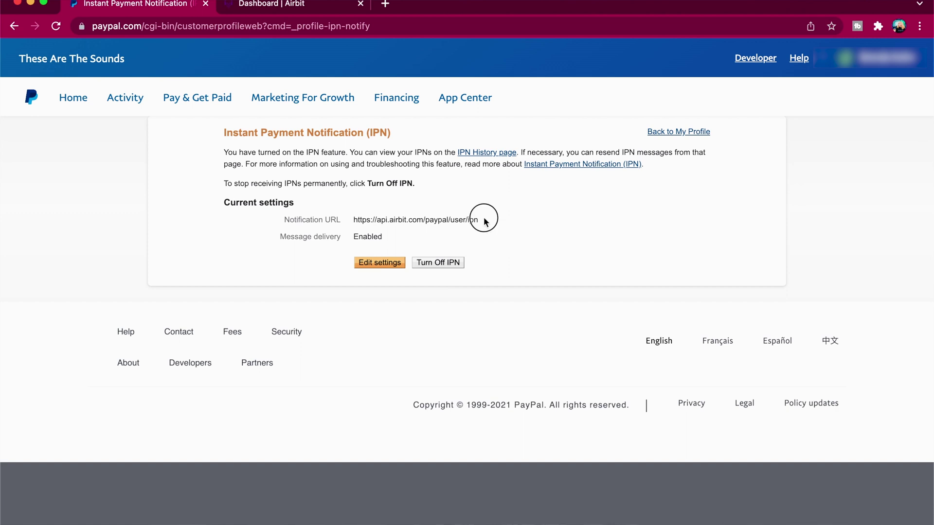
{"action": "mouse_move", "coordinate": [483, 217]}
{"action": "left_mouse_down"}
{"action": "mouse_move", "coordinate": [344, 221]}
{"action": "mouse_move", "coordinate": [480, 220]}
{"action": "left_mouse_up"}
{"action": "left_click", "coordinate": [349, 217]}
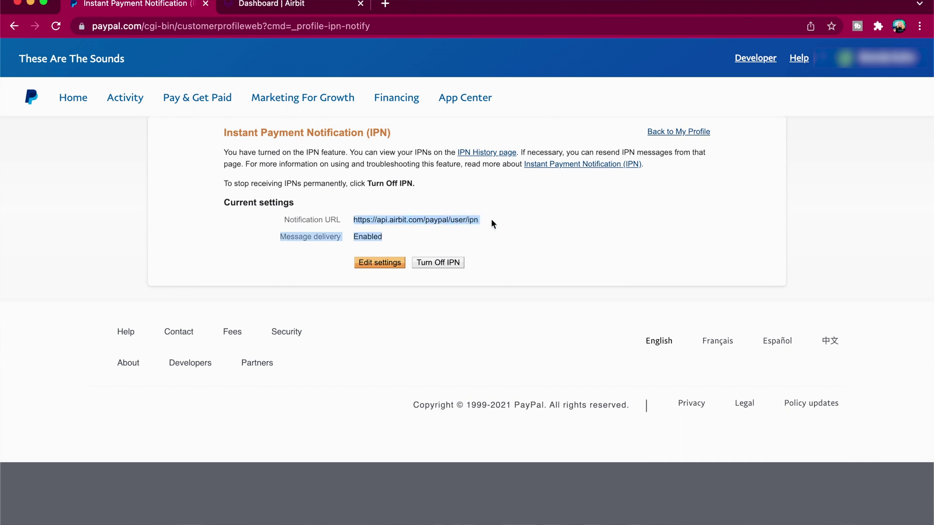
{"action": "left_click", "coordinate": [492, 223]}
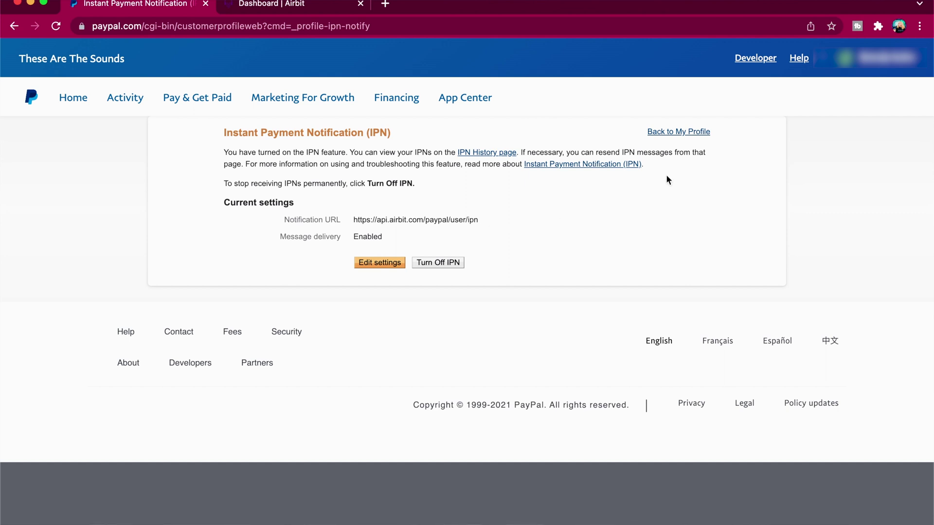
{"action": "left_click", "coordinate": [875, 58]}
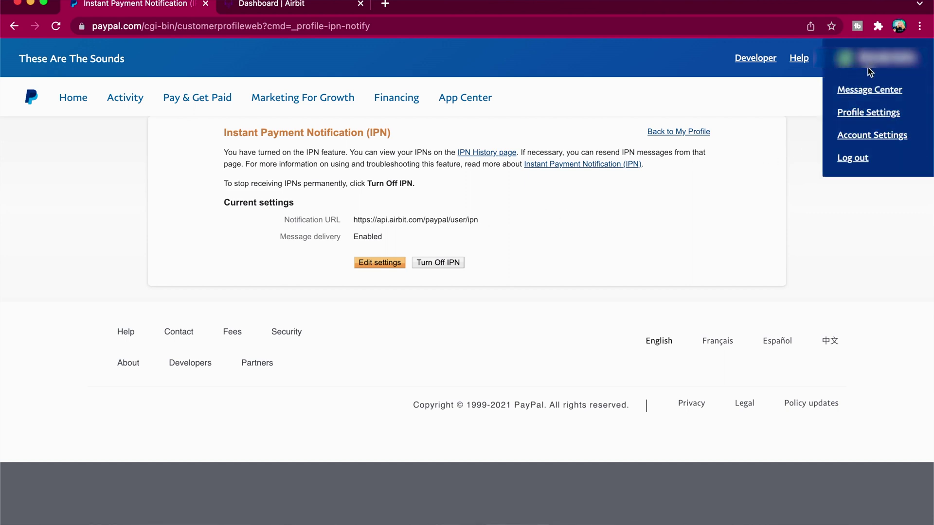
Step: Bring up PayPal's Website payment preferences and scroll through its settings
{"action": "left_click", "coordinate": [871, 137]}
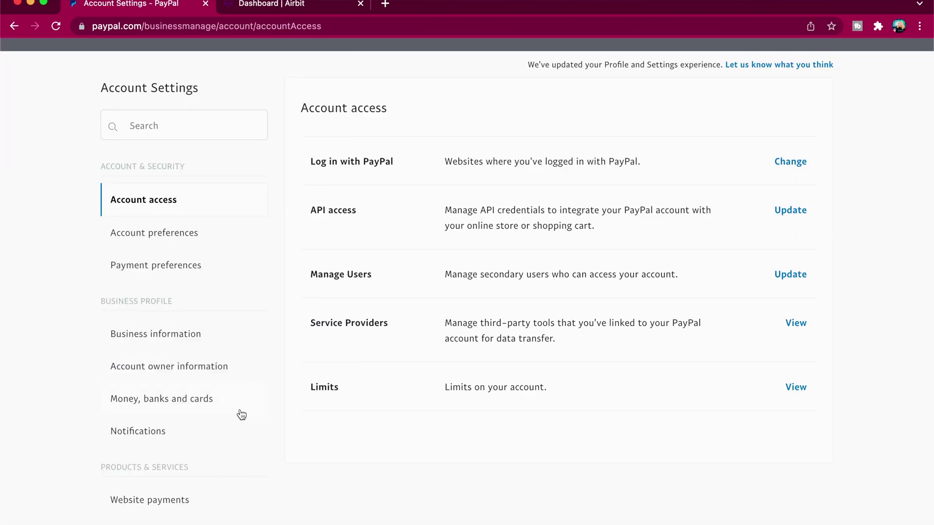
{"action": "left_click", "coordinate": [181, 501]}
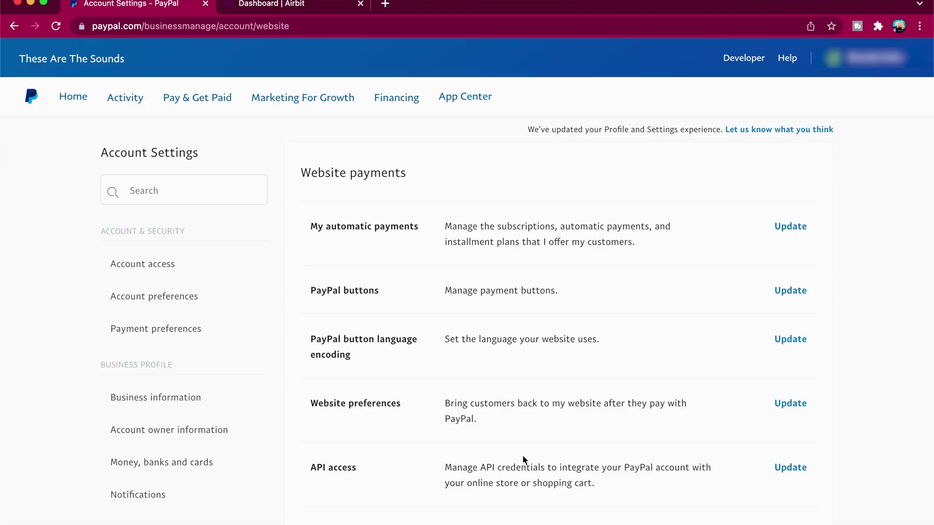
{"action": "scroll", "coordinate": [523, 457], "scroll_direction": "down", "scroll_amount": 4}
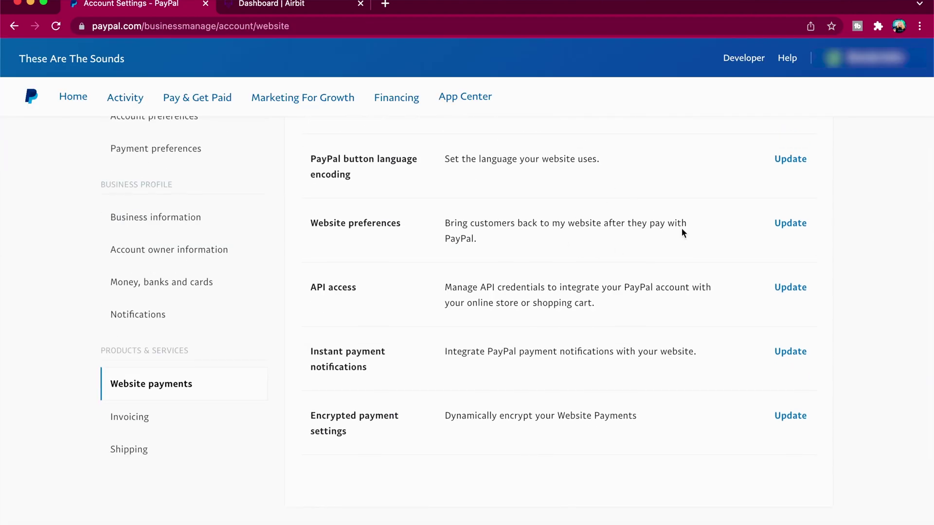
{"action": "left_click", "coordinate": [791, 224]}
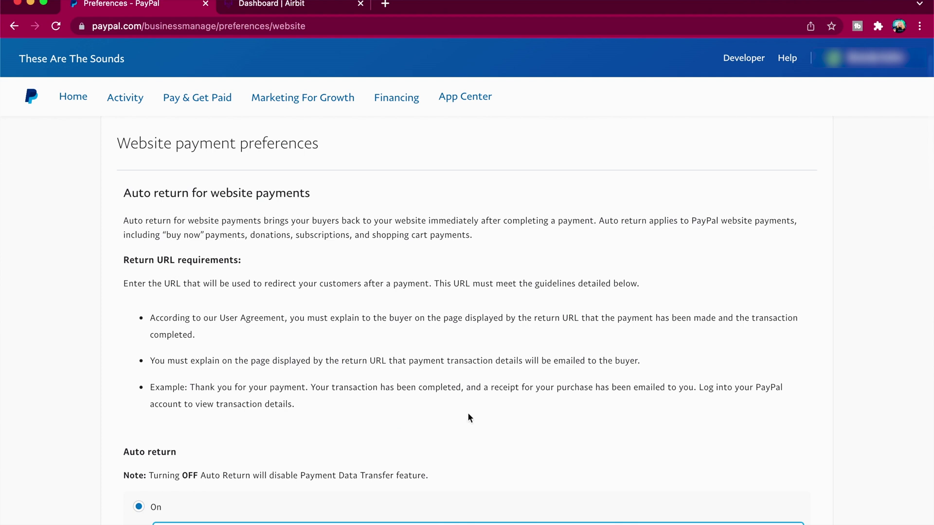
{"action": "scroll", "coordinate": [466, 413], "scroll_direction": "down", "scroll_amount": 5}
{"action": "scroll", "coordinate": [468, 419], "scroll_direction": "down", "scroll_amount": 5}
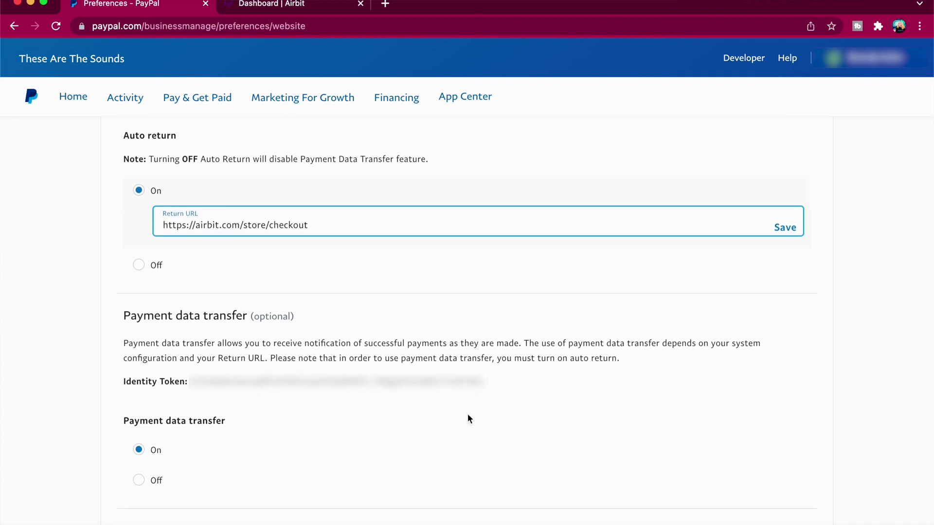
{"action": "scroll", "coordinate": [467, 414], "scroll_direction": "down", "scroll_amount": 7}
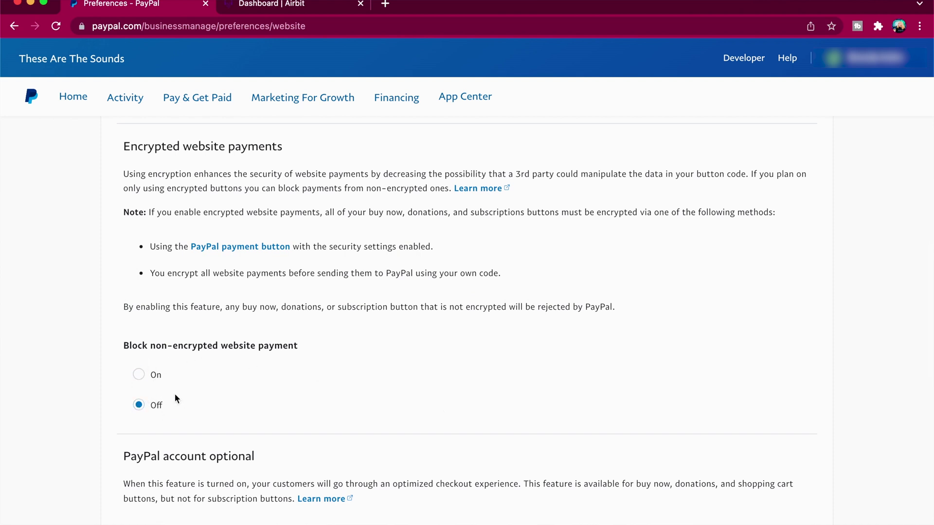
{"action": "scroll", "coordinate": [176, 398], "scroll_direction": "up", "scroll_amount": 5}
{"action": "scroll", "coordinate": [175, 397], "scroll_direction": "up", "scroll_amount": 6}
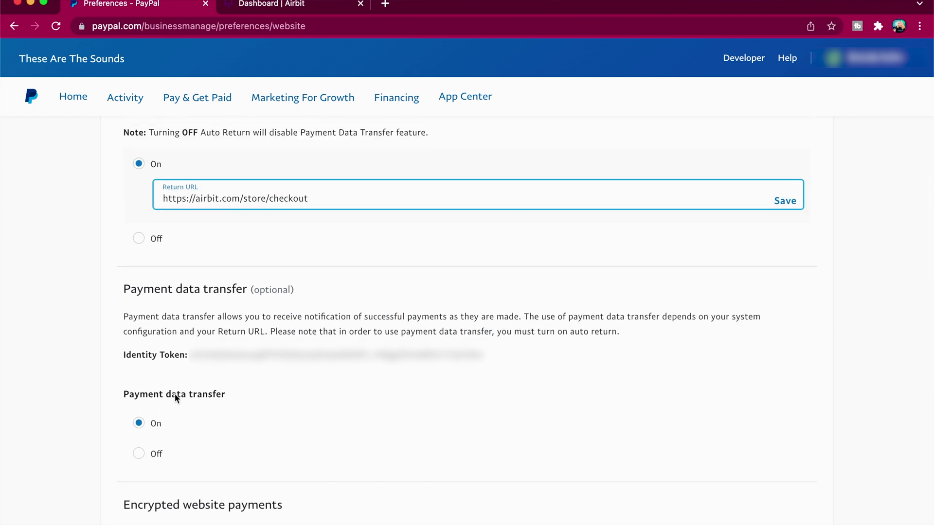
{"action": "scroll", "coordinate": [175, 398], "scroll_direction": "up", "scroll_amount": 2}
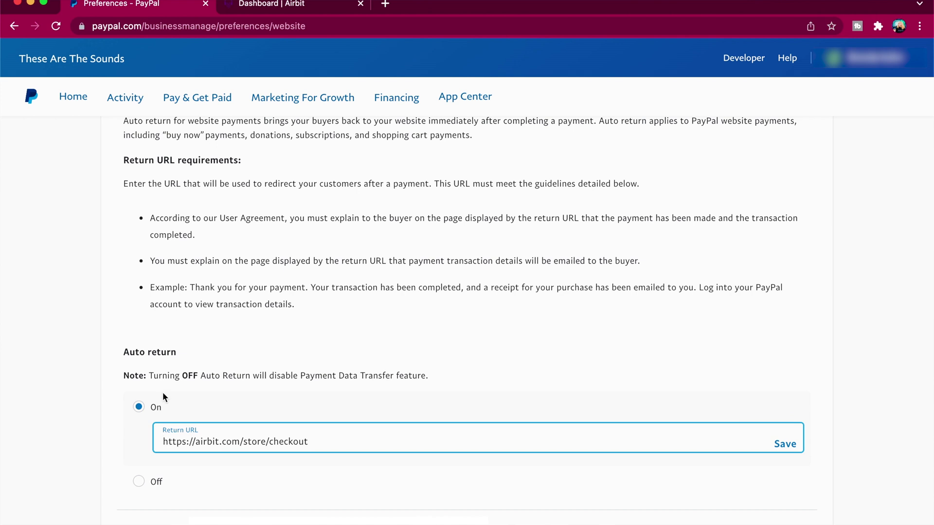
Step: Check that Auto return is on with the return URL pointing to the Airbit checkout
{"action": "double_click", "coordinate": [165, 446]}
{"action": "triple_click", "coordinate": [164, 446]}
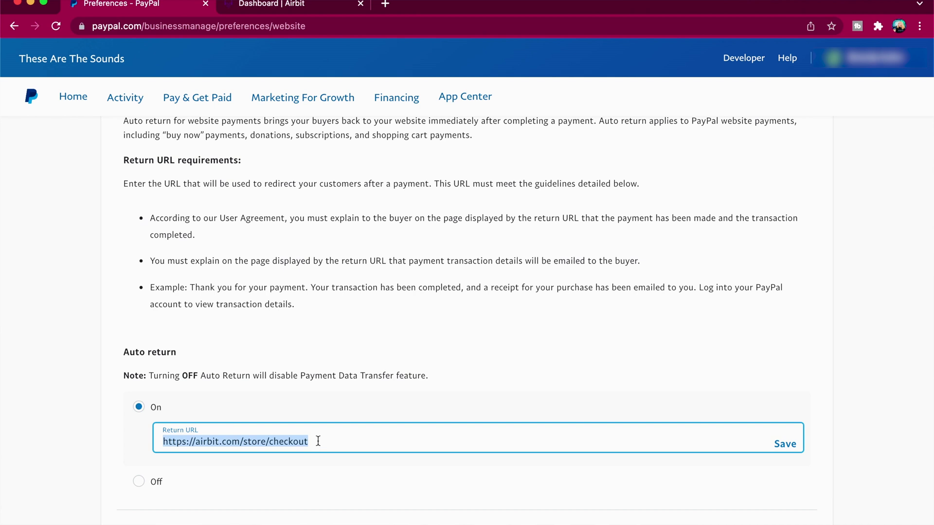
{"action": "scroll", "coordinate": [318, 441], "scroll_direction": "down", "scroll_amount": 5}
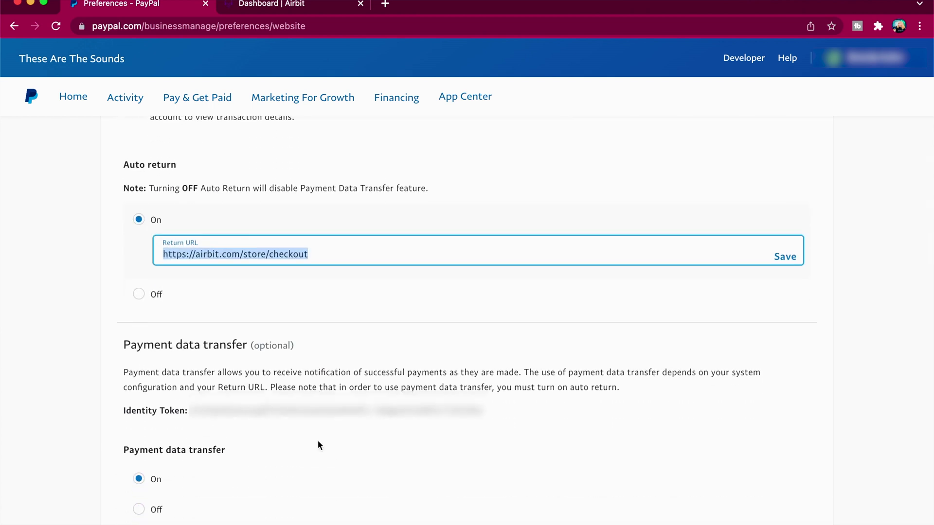
{"action": "left_click", "coordinate": [320, 443]}
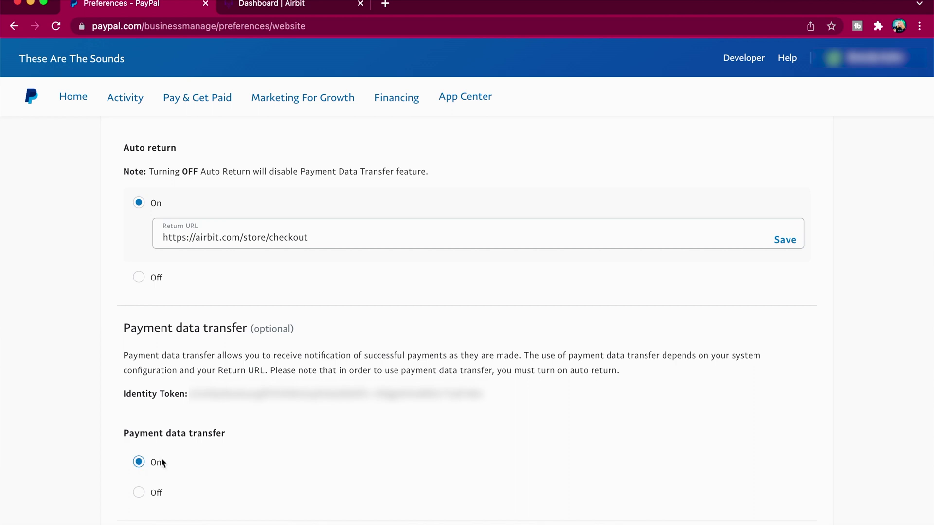
{"action": "scroll", "coordinate": [152, 463], "scroll_direction": "down", "scroll_amount": 1}
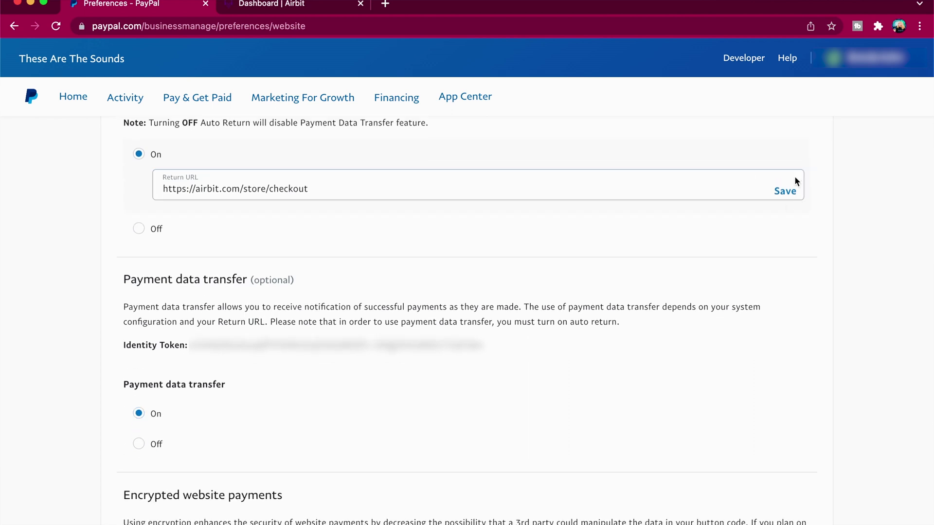
{"action": "left_click", "coordinate": [753, 205]}
{"action": "scroll", "coordinate": [433, 302], "scroll_direction": "up", "scroll_amount": 10}
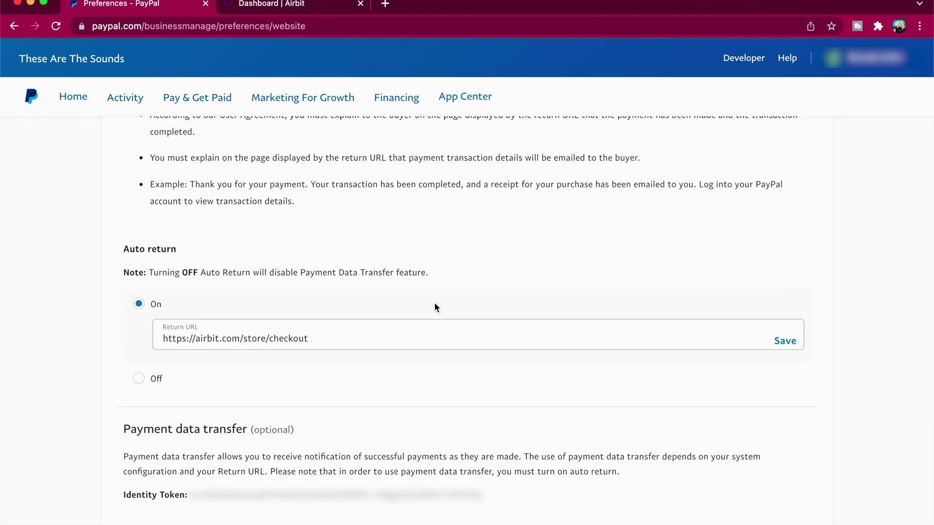
{"action": "scroll", "coordinate": [434, 303], "scroll_direction": "down", "scroll_amount": 10}
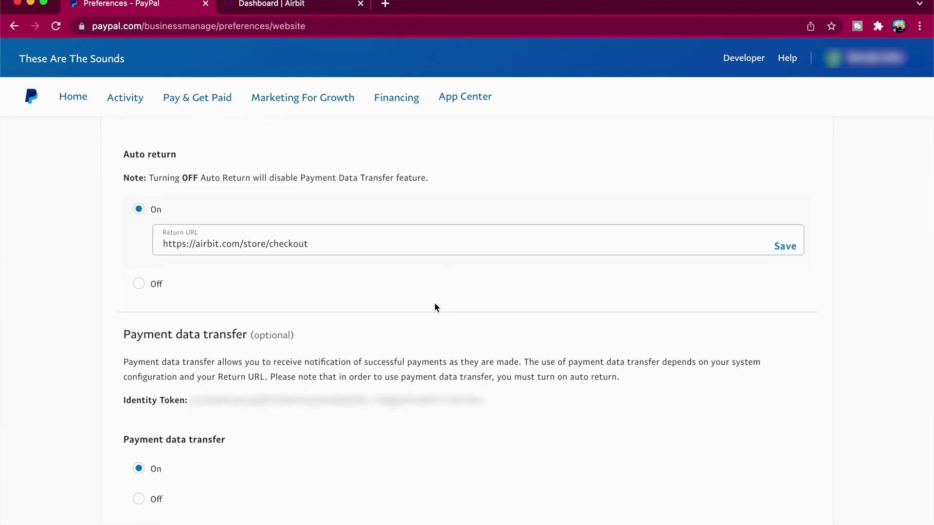
{"action": "scroll", "coordinate": [434, 307], "scroll_direction": "down", "scroll_amount": 1}
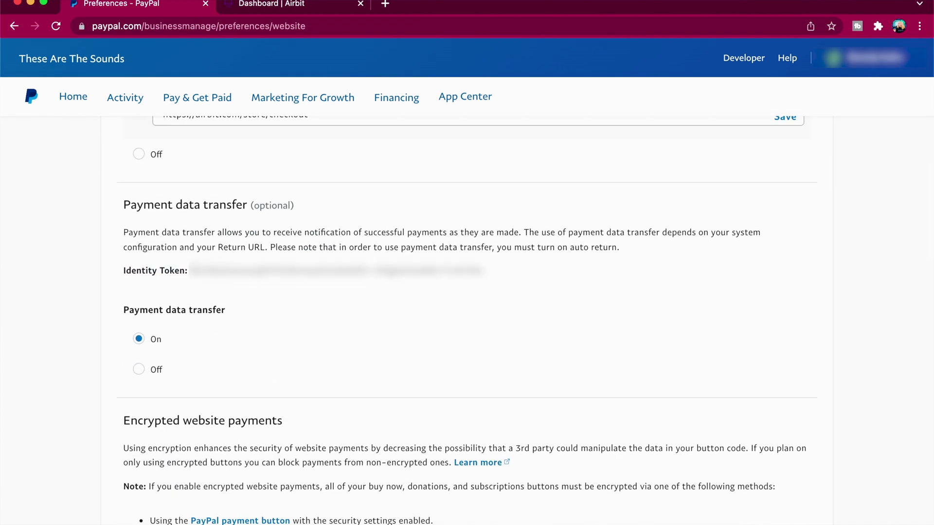
Step: Copy the Payment Data Transfer Identity Token for use in Airbit
{"action": "left_click_drag", "start_coordinate": [189, 271], "coordinate": [488, 267]}
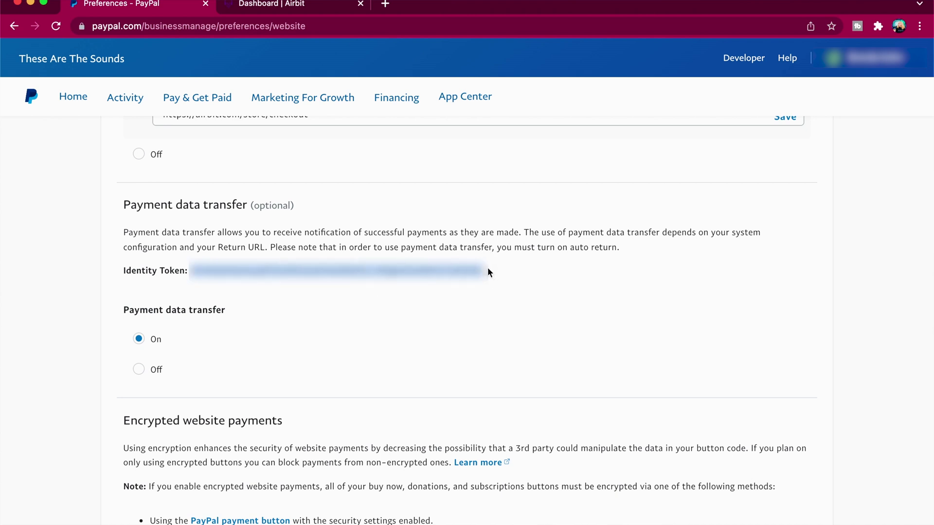
{"action": "scroll", "coordinate": [487, 267], "scroll_direction": "up", "scroll_amount": 2}
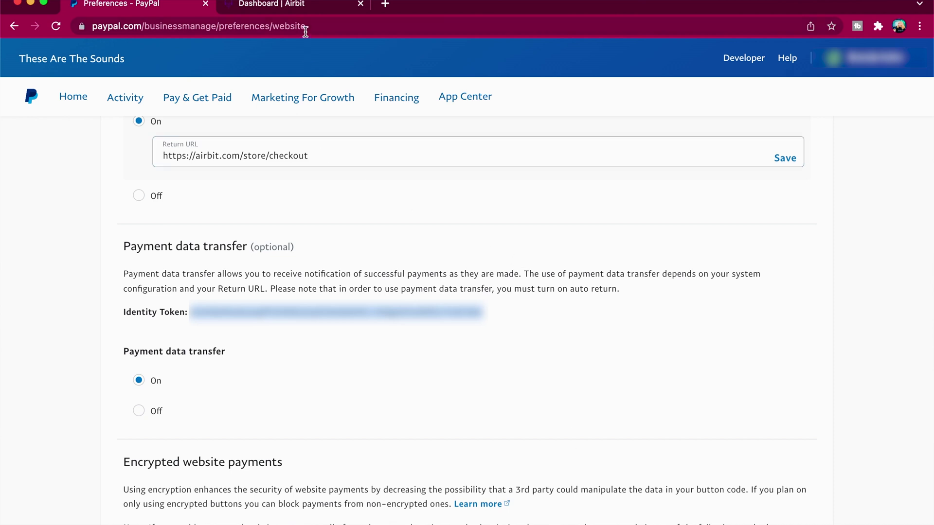
{"action": "left_click", "coordinate": [297, 6]}
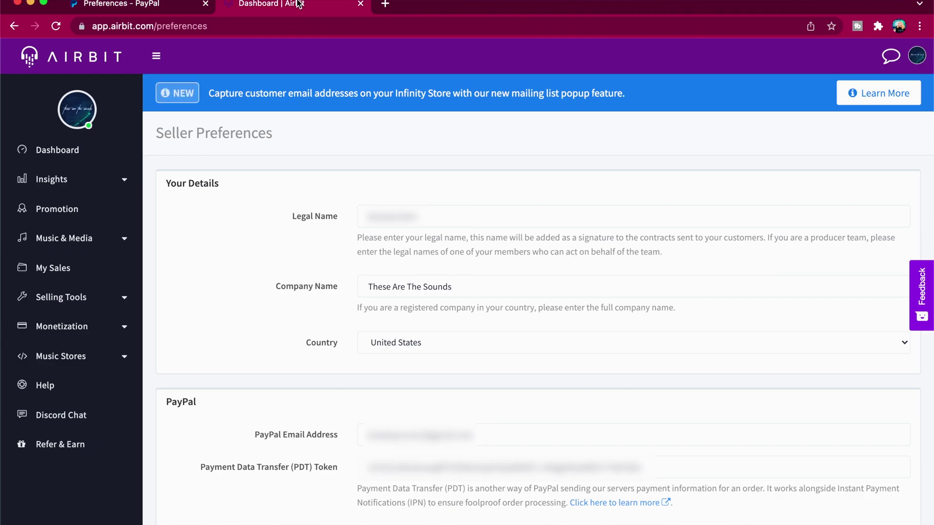
Step: Verify the PayPal PDT token in Airbit's Seller Preferences and save them
{"action": "left_click", "coordinate": [95, 304]}
{"action": "scroll", "coordinate": [82, 414], "scroll_direction": "down", "scroll_amount": 4}
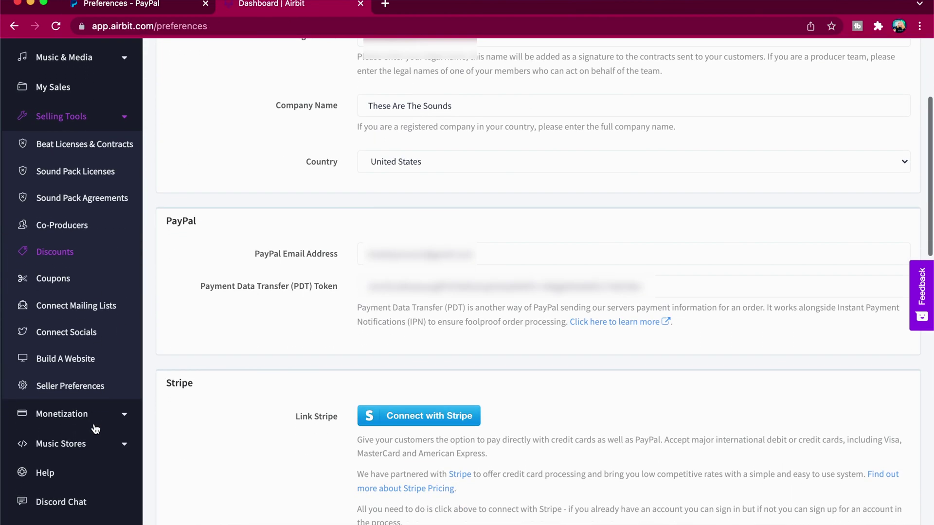
{"action": "left_click", "coordinate": [85, 389]}
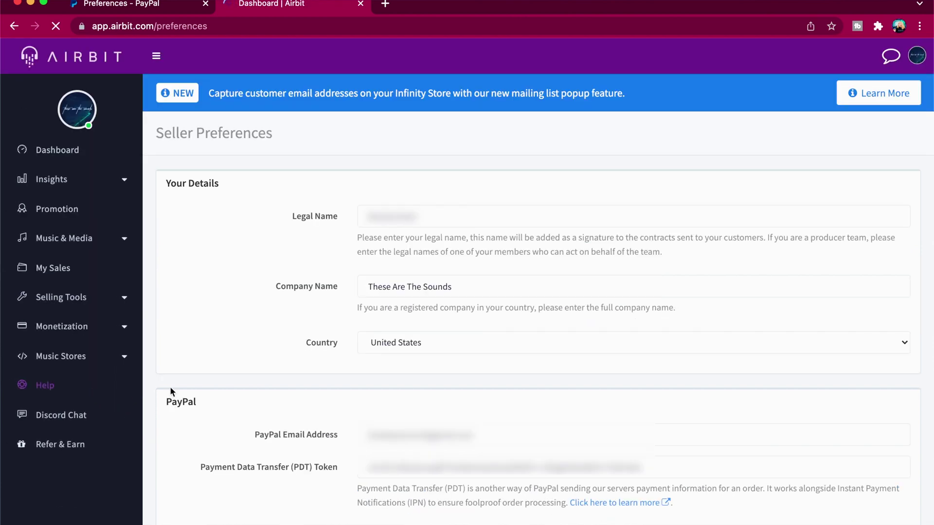
{"action": "scroll", "coordinate": [407, 390], "scroll_direction": "down", "scroll_amount": 2}
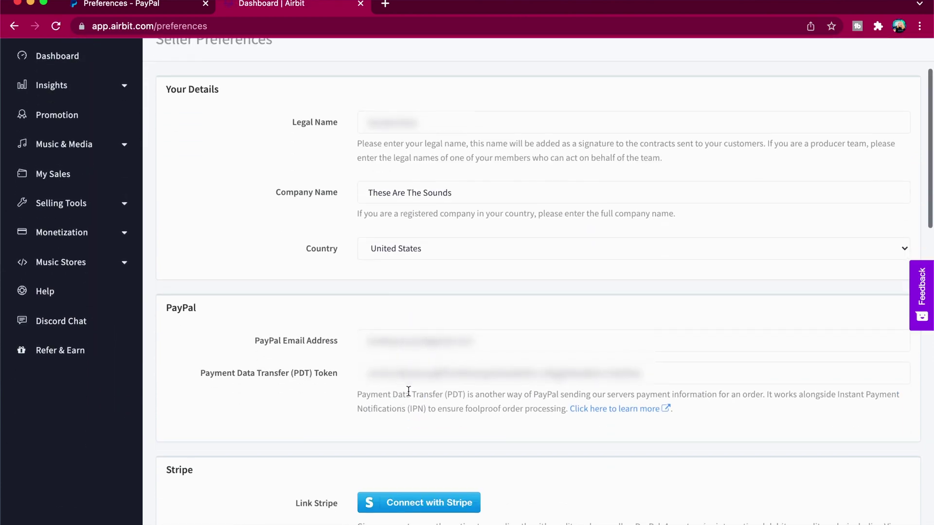
{"action": "scroll", "coordinate": [511, 329], "scroll_direction": "down", "scroll_amount": 3}
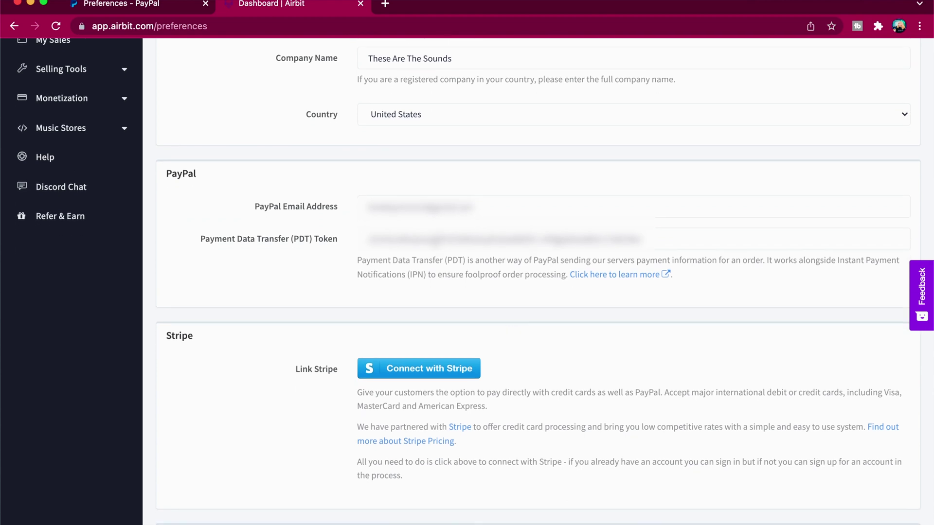
{"action": "left_click_drag", "start_coordinate": [369, 239], "coordinate": [642, 239]}
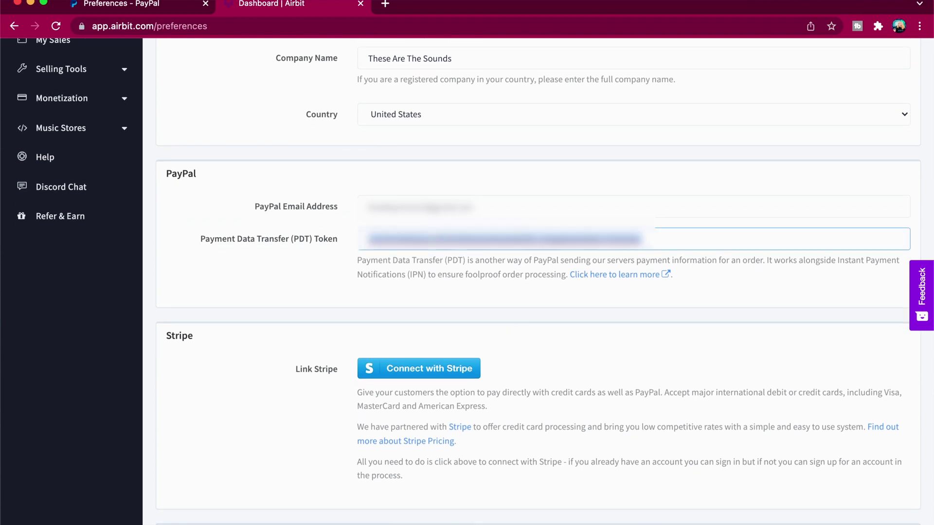
{"action": "left_click", "coordinate": [641, 238]}
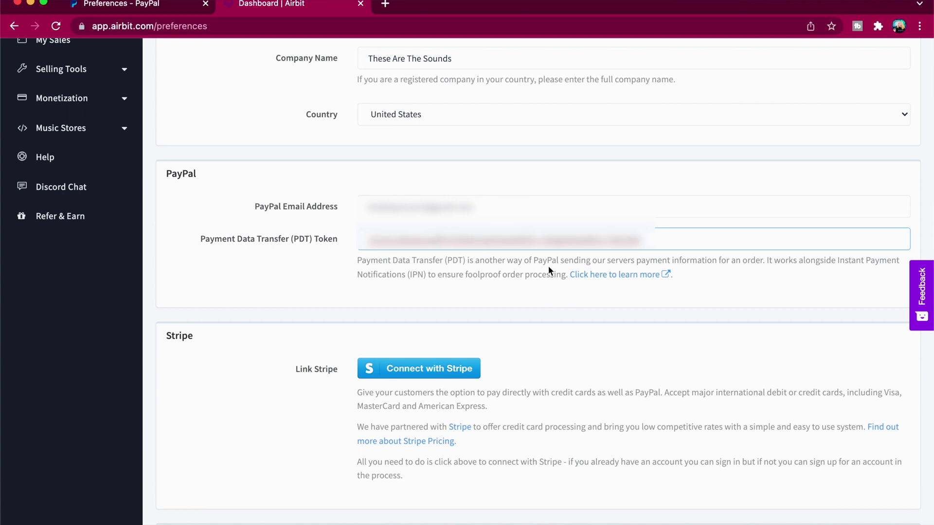
{"action": "scroll", "coordinate": [690, 242], "scroll_direction": "up", "scroll_amount": 5}
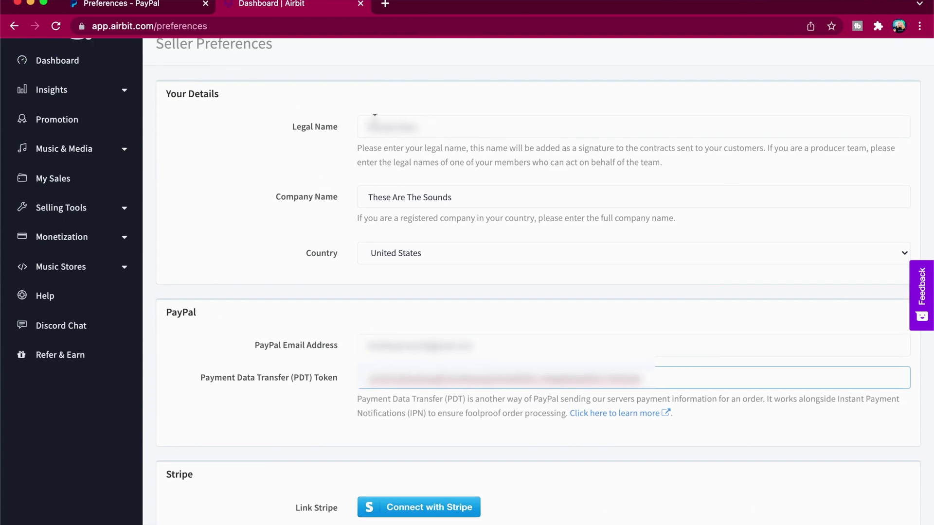
{"action": "scroll", "coordinate": [400, 283], "scroll_direction": "down", "scroll_amount": 9}
{"action": "scroll", "coordinate": [399, 282], "scroll_direction": "down", "scroll_amount": 20}
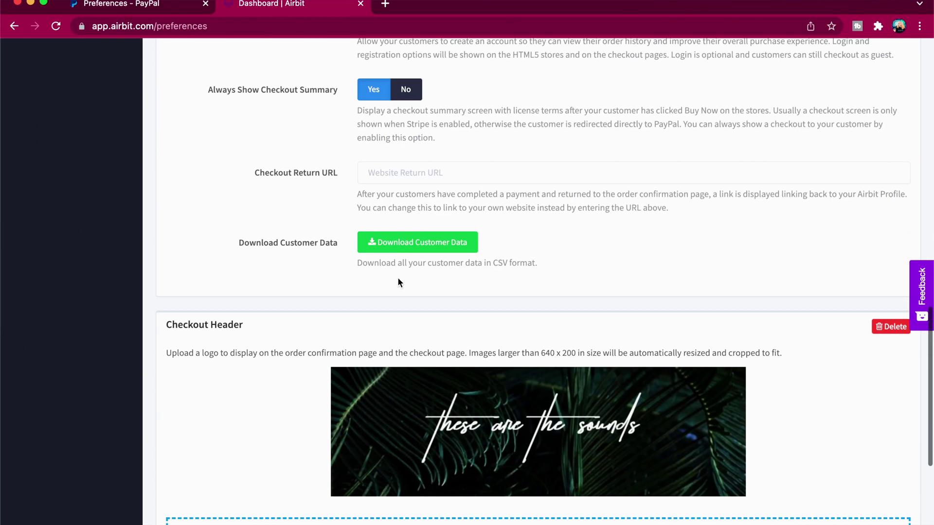
{"action": "left_click", "coordinate": [896, 477]}
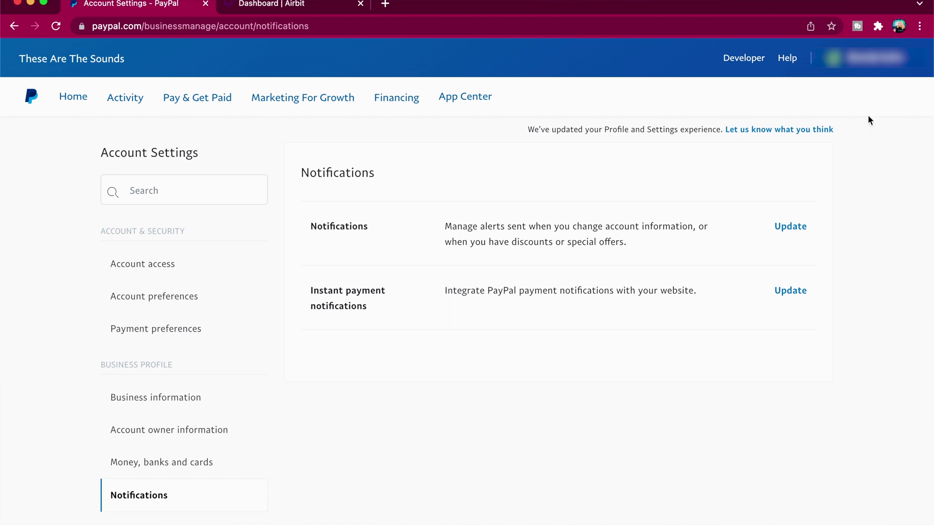
Step: Set payments in currencies not held to 'Yes, accept and convert them to U.S. Dollars'
{"action": "left_click", "coordinate": [875, 59]}
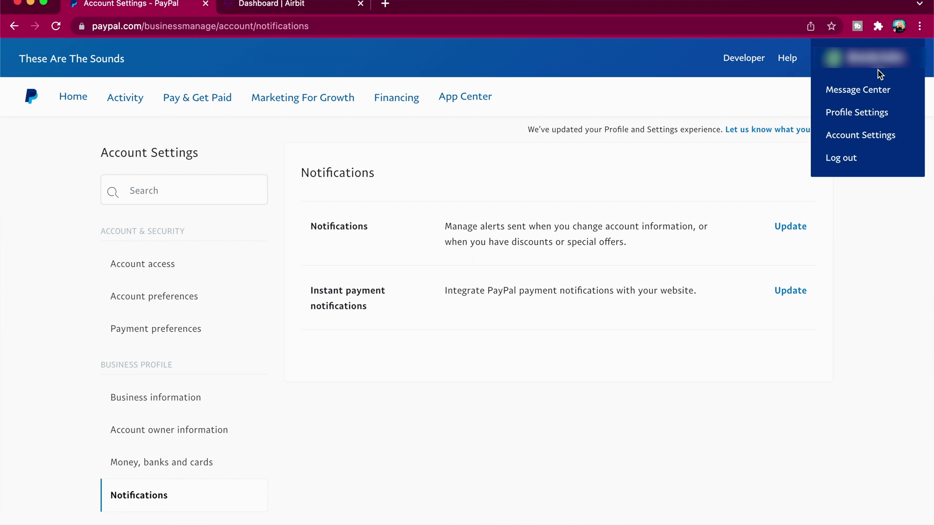
{"action": "left_click", "coordinate": [873, 138]}
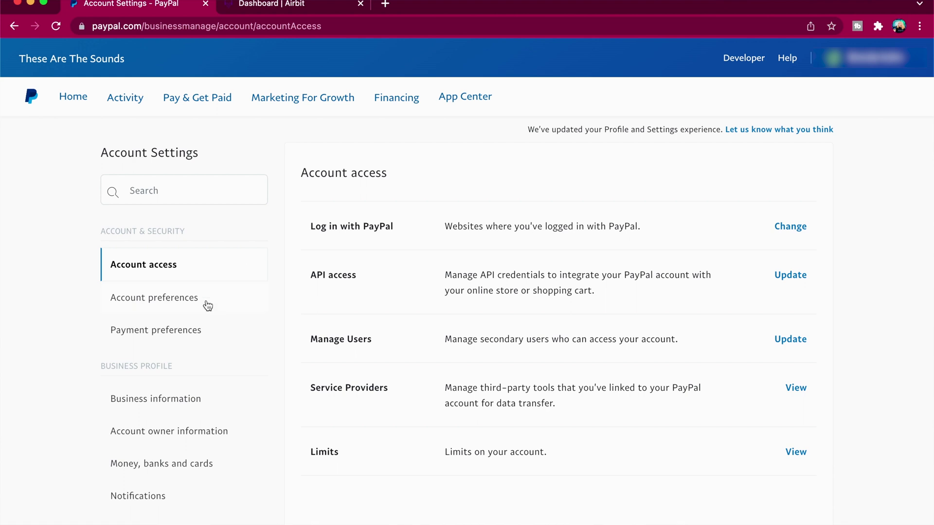
{"action": "left_click", "coordinate": [188, 332]}
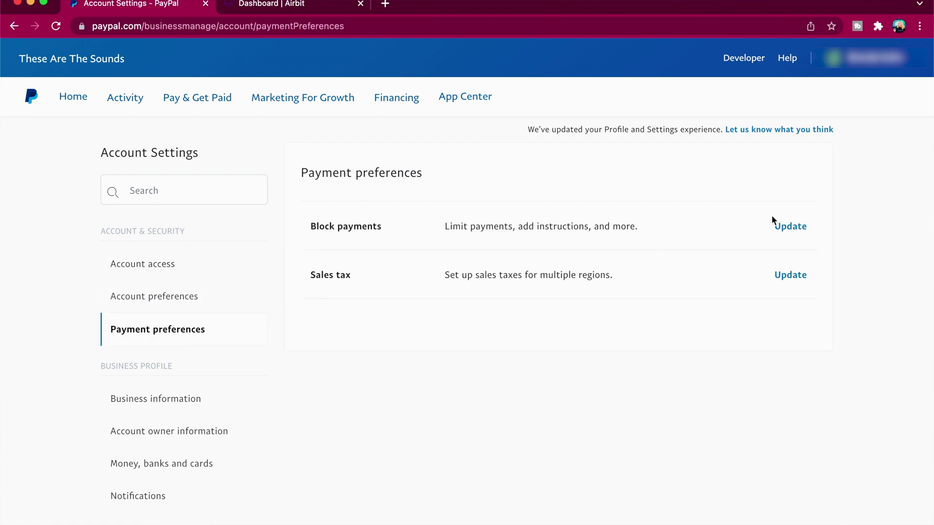
{"action": "left_click", "coordinate": [787, 228]}
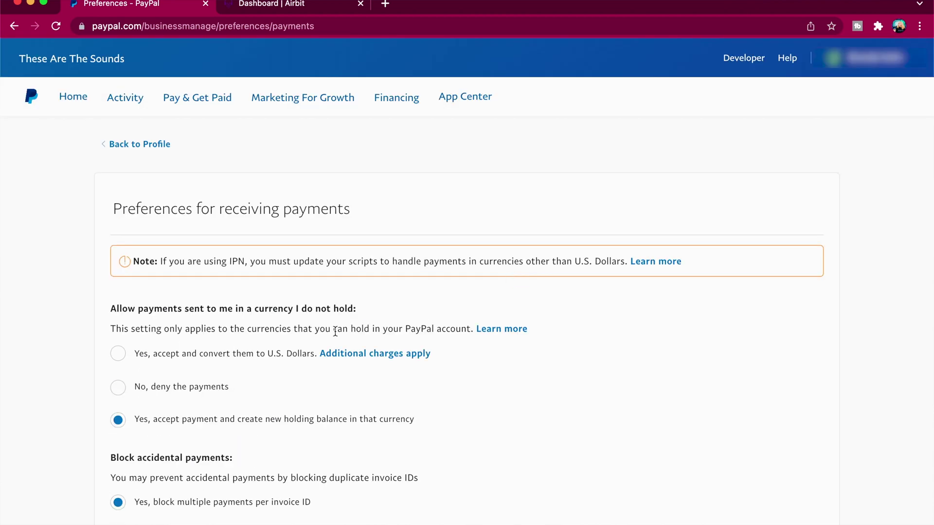
{"action": "left_click", "coordinate": [121, 357]}
{"action": "left_click", "coordinate": [870, 59]}
{"action": "left_click", "coordinate": [859, 141]}
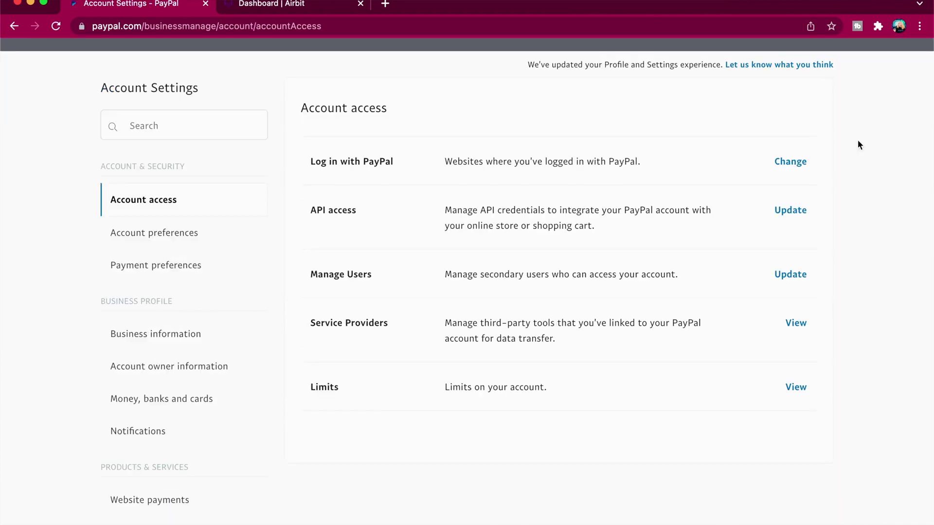
Step: Confirm 'Block non-encrypted website payment' is Off in PayPal's Website preferences, then return to Airbit
{"action": "scroll", "coordinate": [273, 392], "scroll_direction": "down", "scroll_amount": 5}
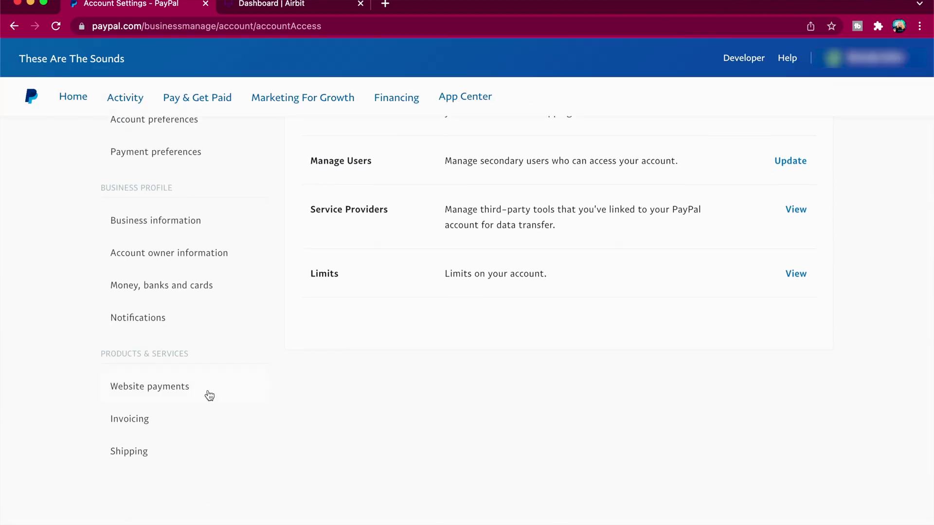
{"action": "left_click", "coordinate": [208, 393]}
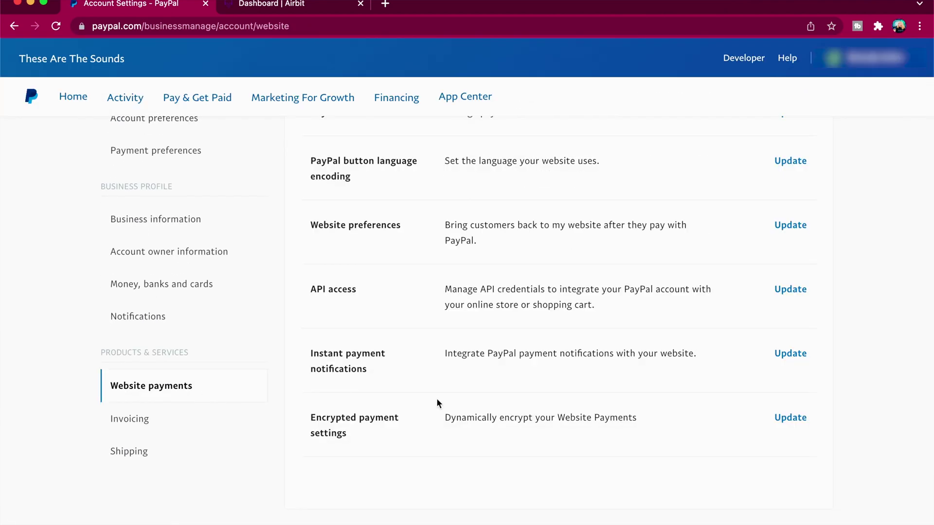
{"action": "scroll", "coordinate": [436, 398], "scroll_direction": "up", "scroll_amount": 4}
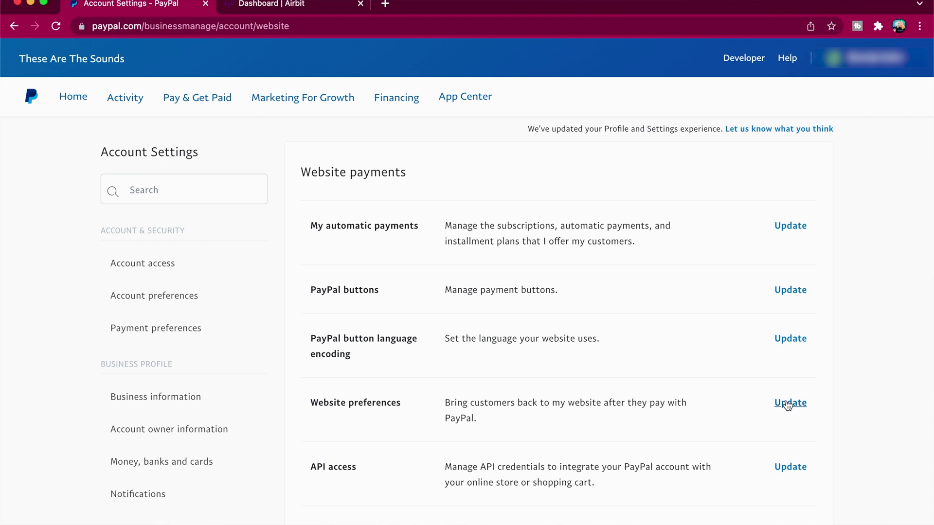
{"action": "left_click", "coordinate": [787, 406]}
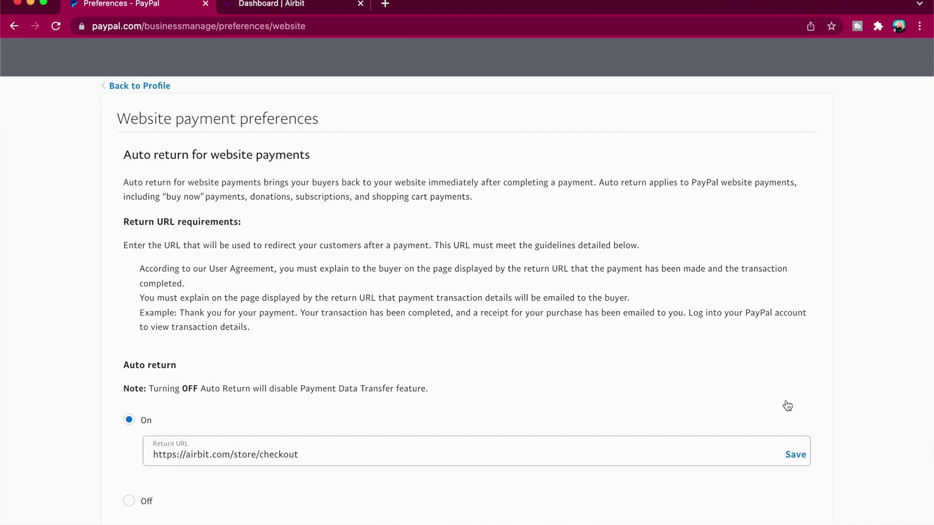
{"action": "scroll", "coordinate": [786, 406], "scroll_direction": "down", "scroll_amount": 12}
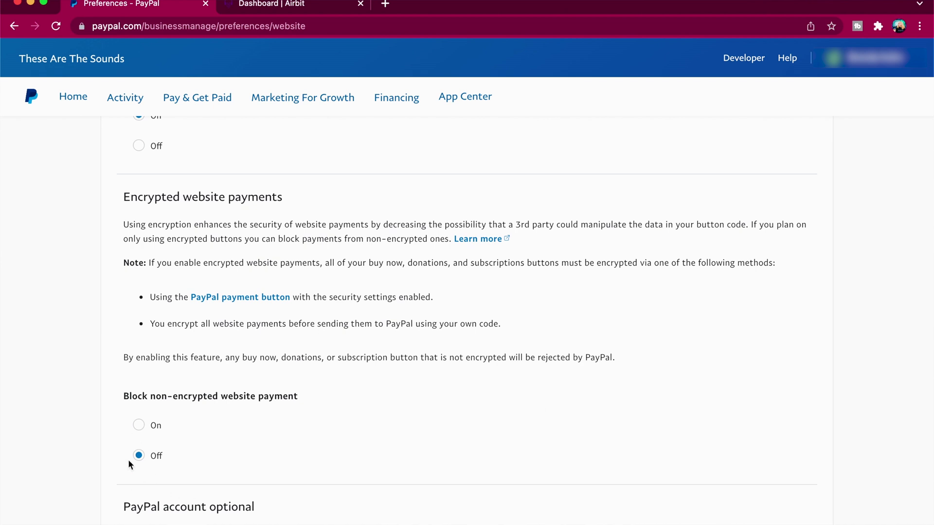
{"action": "scroll", "coordinate": [264, 340], "scroll_direction": "down", "scroll_amount": 2}
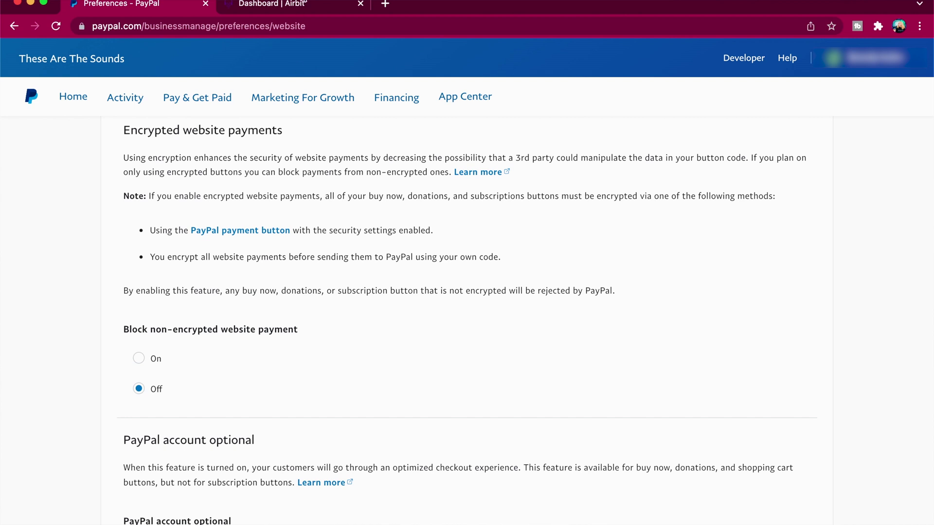
{"action": "left_click", "coordinate": [301, 4]}
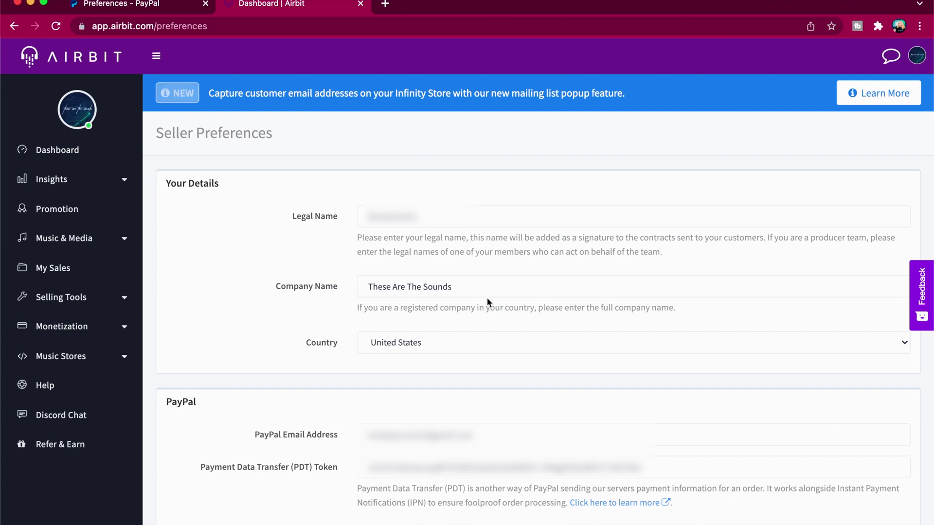
Step: Under Selling Tools > Seller Preferences, choose Connect with Stripe in the Stripe section
{"action": "scroll", "coordinate": [488, 303], "scroll_direction": "down", "scroll_amount": 3}
{"action": "scroll", "coordinate": [488, 303], "scroll_direction": "down", "scroll_amount": 1}
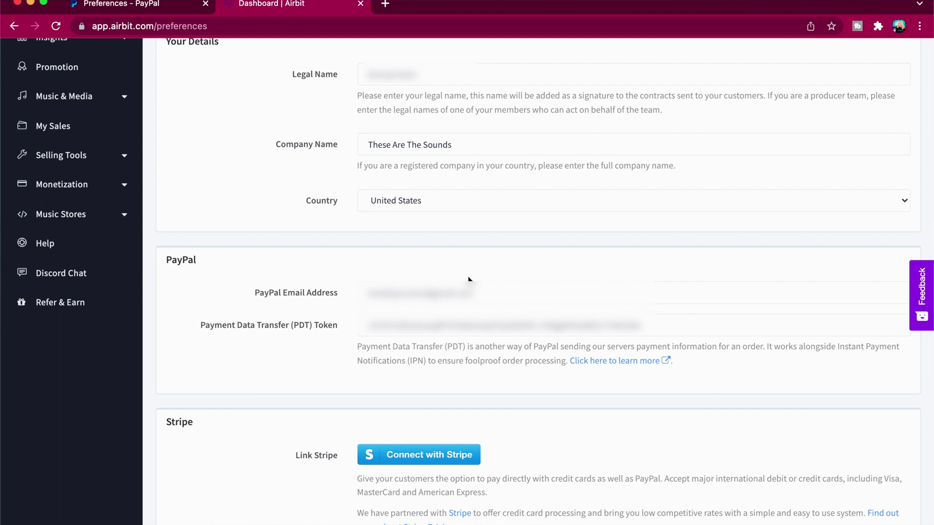
{"action": "scroll", "coordinate": [468, 279], "scroll_direction": "down", "scroll_amount": 3}
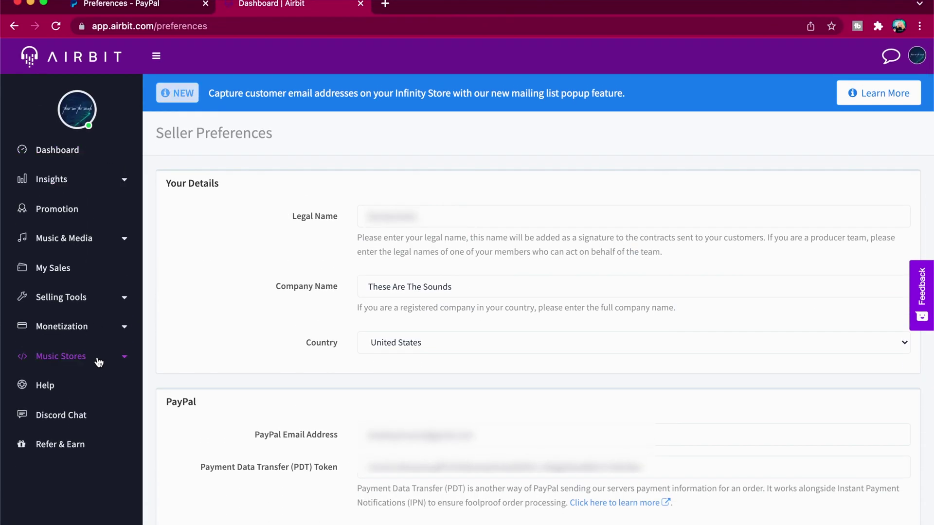
{"action": "left_click", "coordinate": [93, 299]}
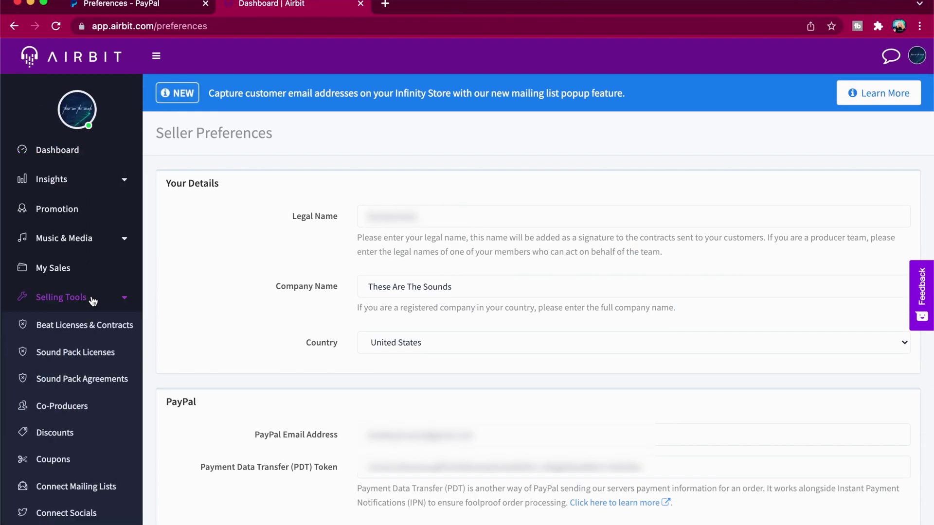
{"action": "scroll", "coordinate": [95, 370], "scroll_direction": "down", "scroll_amount": 3}
{"action": "left_click", "coordinate": [95, 464]}
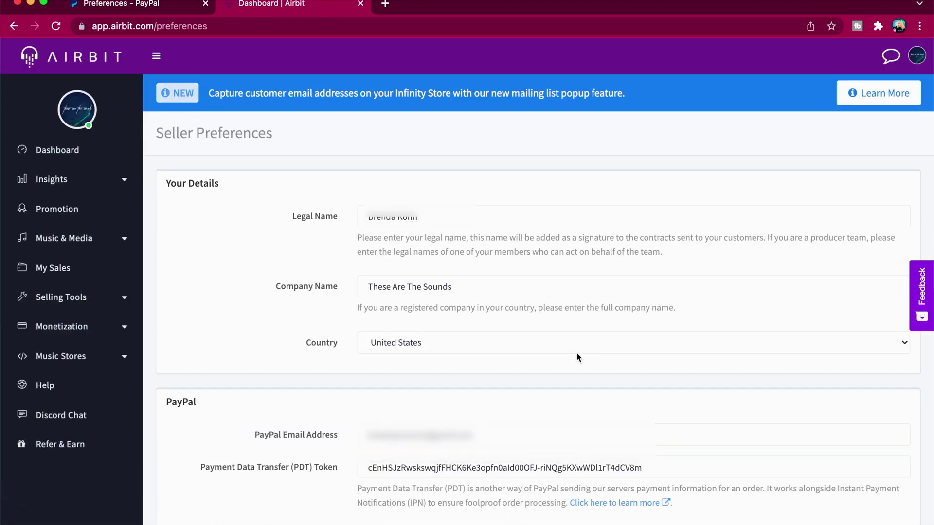
{"action": "scroll", "coordinate": [576, 355], "scroll_direction": "down", "scroll_amount": 7}
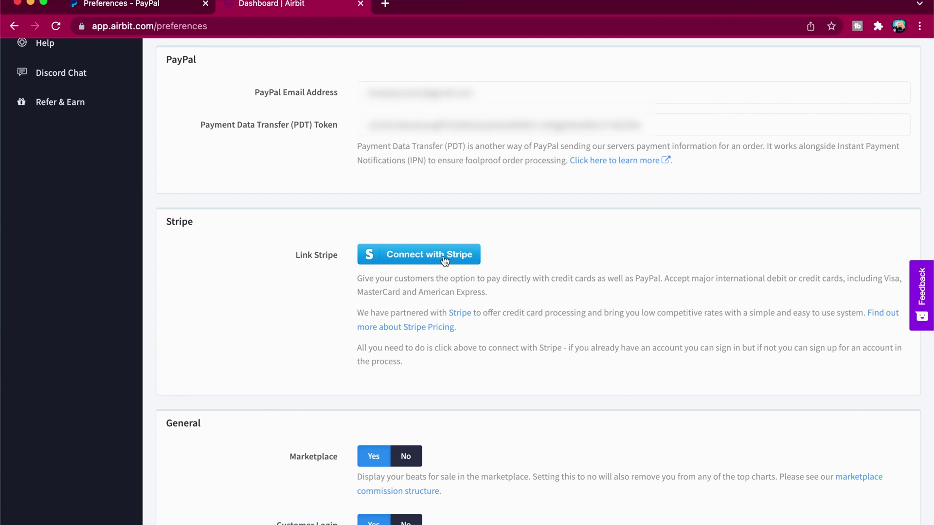
{"action": "left_click", "coordinate": [445, 262]}
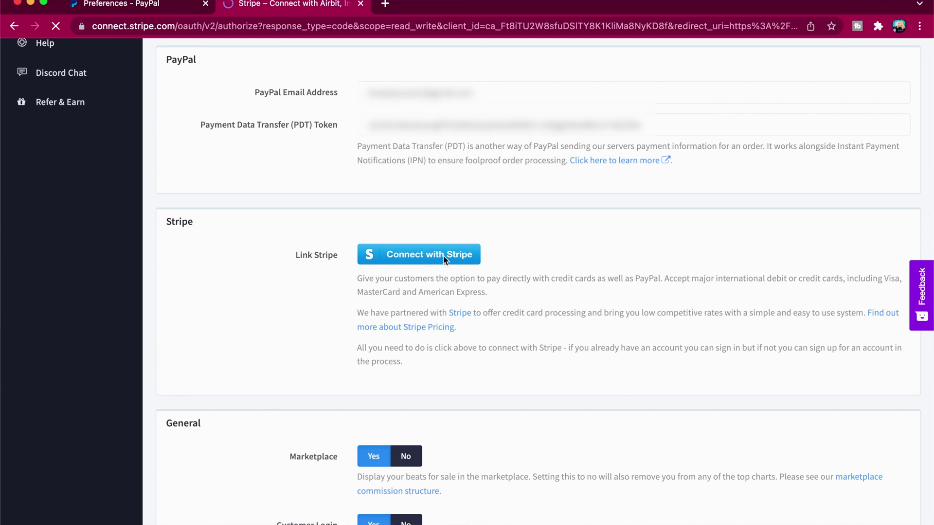